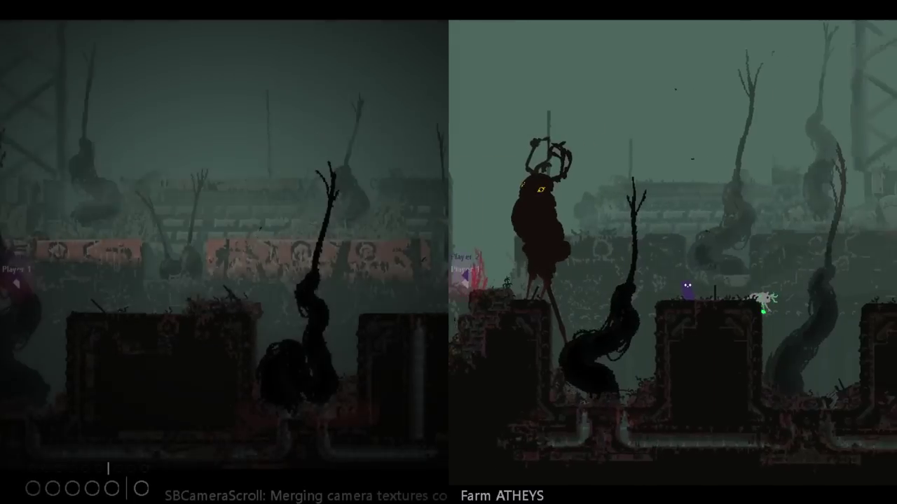
pyautogui.press('Right')
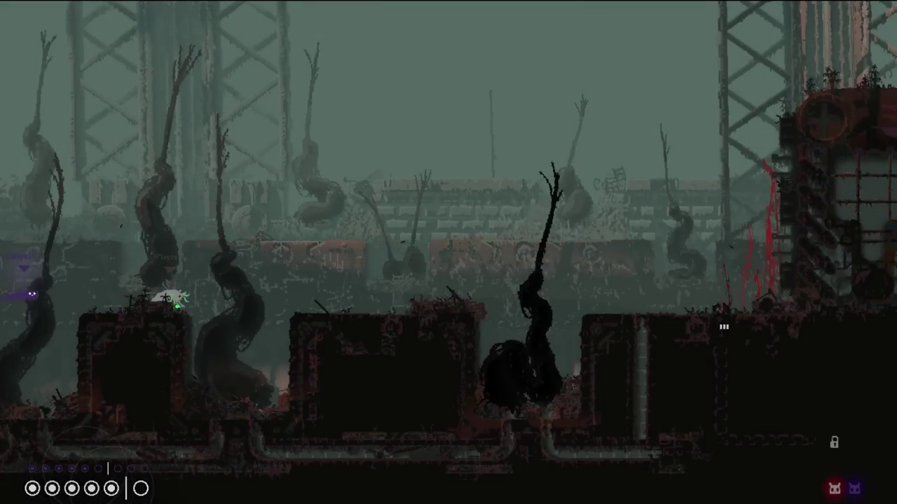
pyautogui.press('Right')
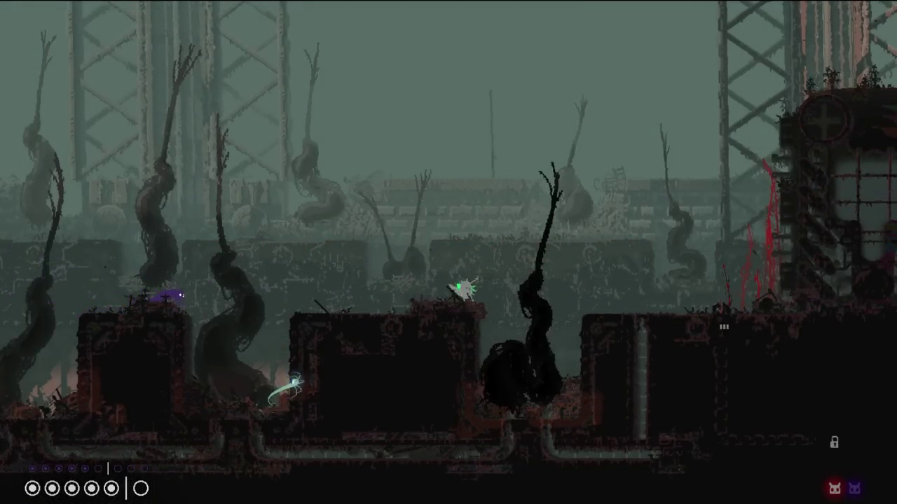
pyautogui.press('Right')
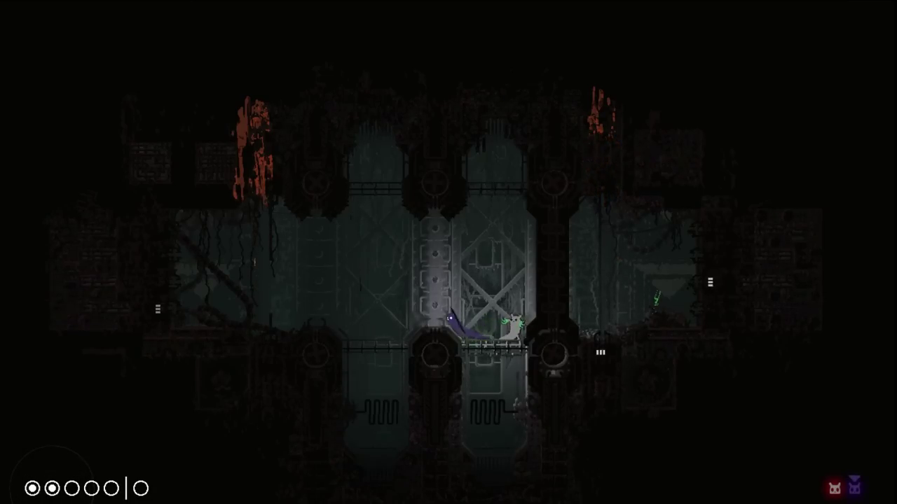
pyautogui.press('Left')
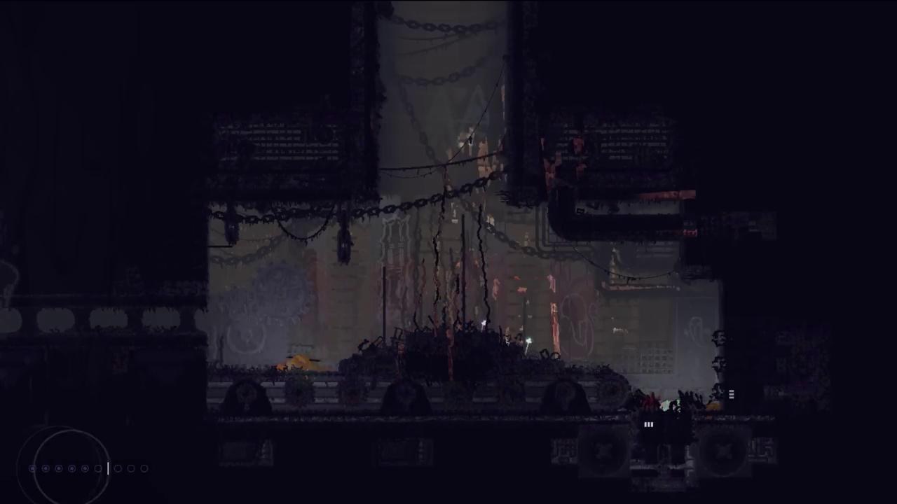
pyautogui.press('Right')
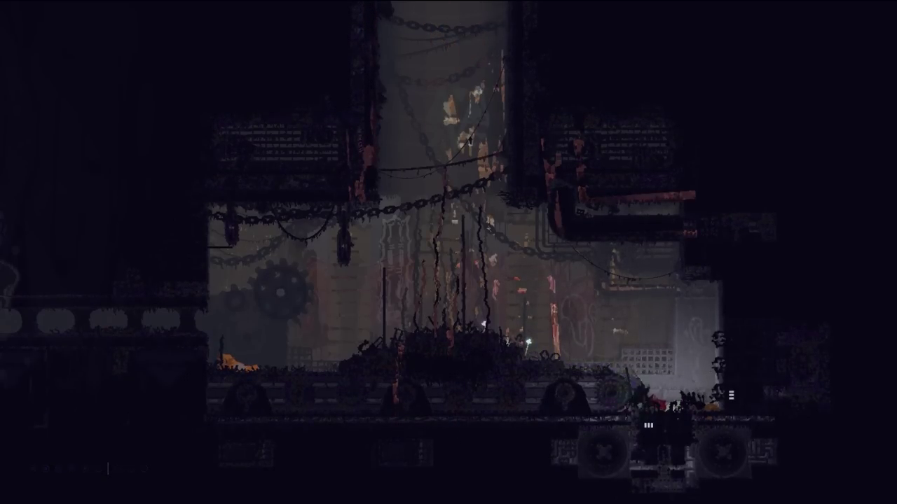
pyautogui.press('Right')
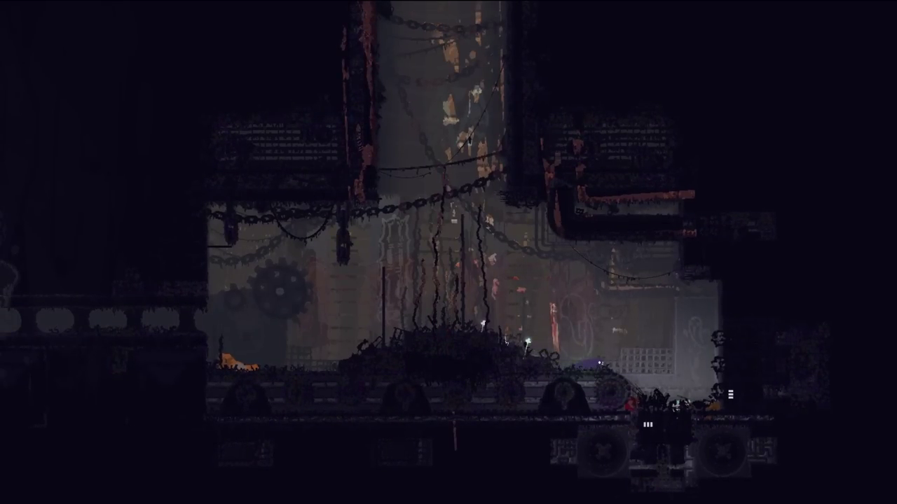
pyautogui.press('Right')
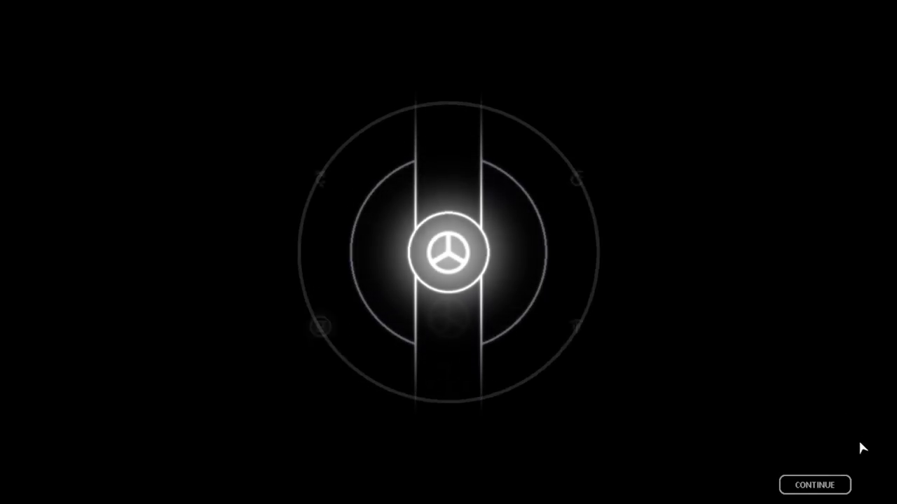
pyautogui.click(819, 483)
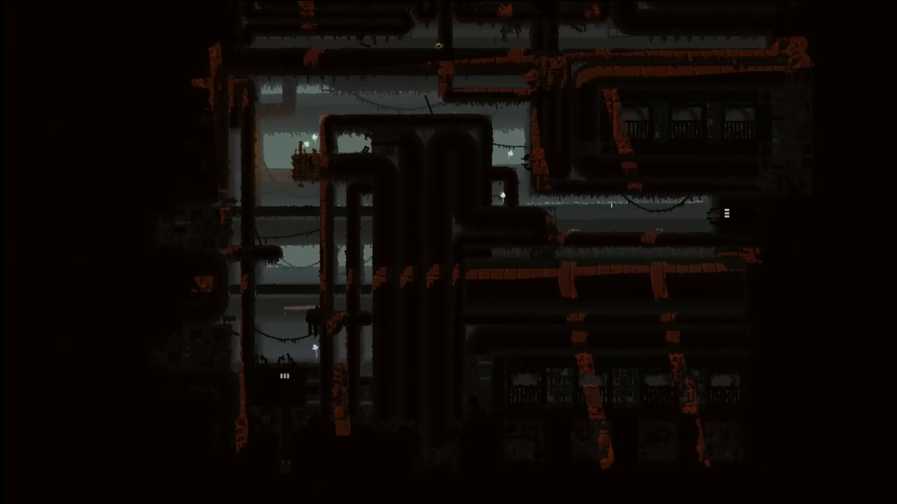
pyautogui.press('Escape')
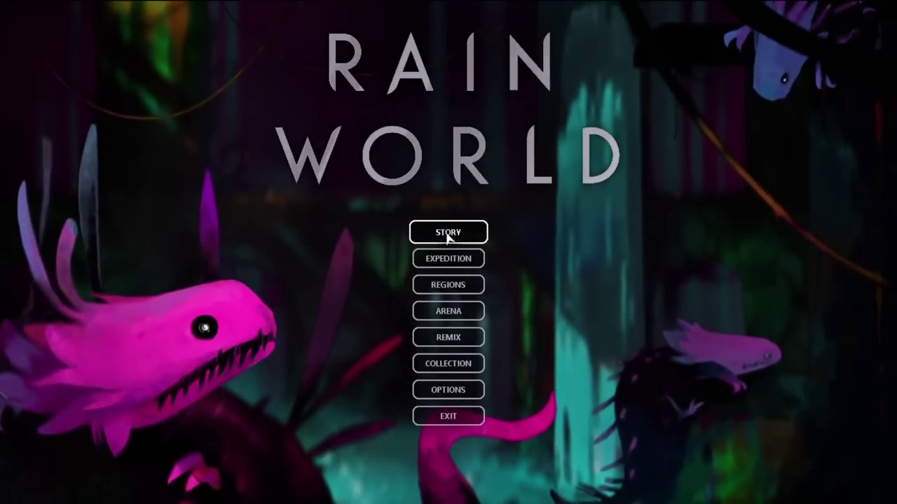
pyautogui.click(446, 232)
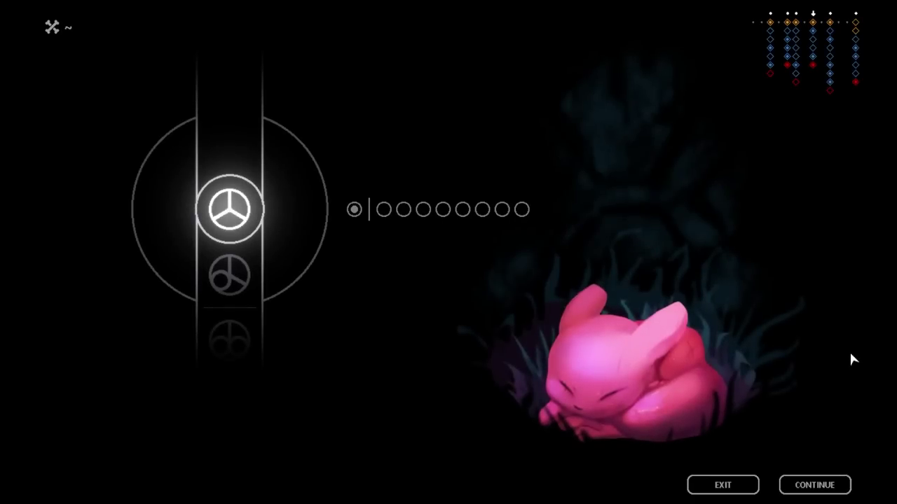
pyautogui.click(708, 485)
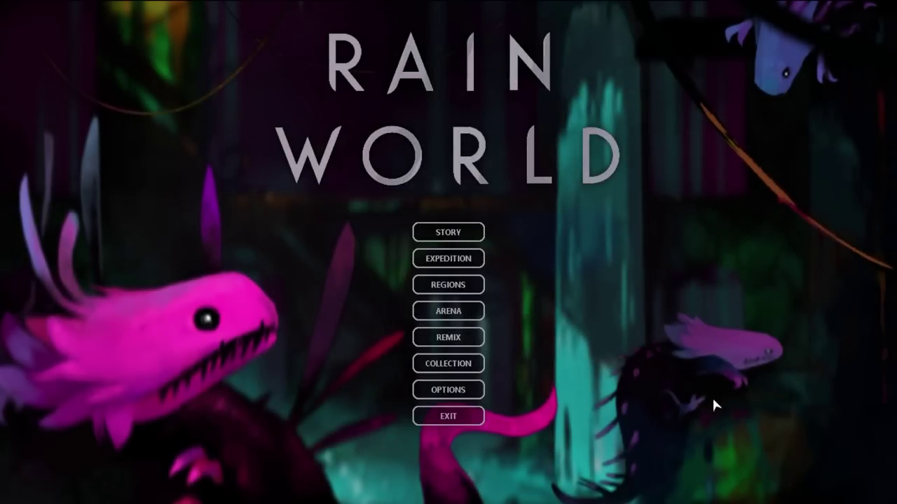